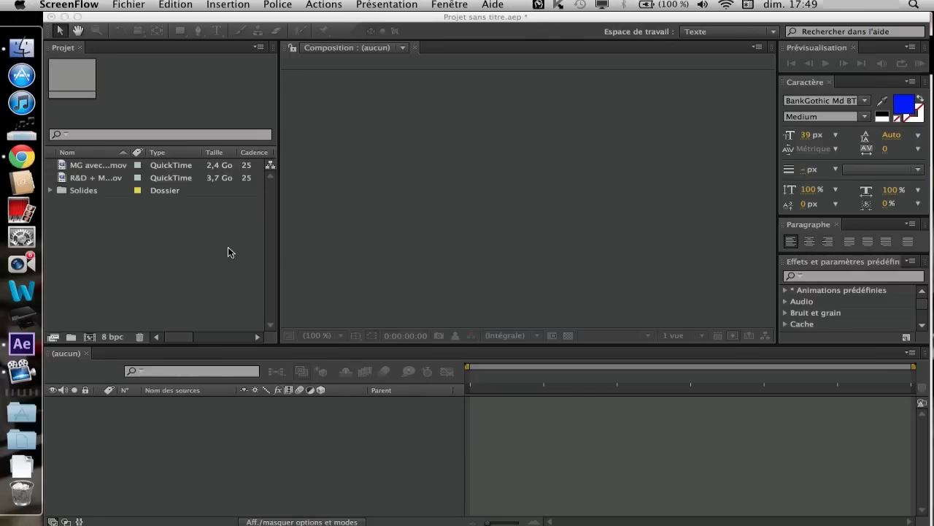
- Delete the Solides folder and its contents from the project
left_click(164, 18)
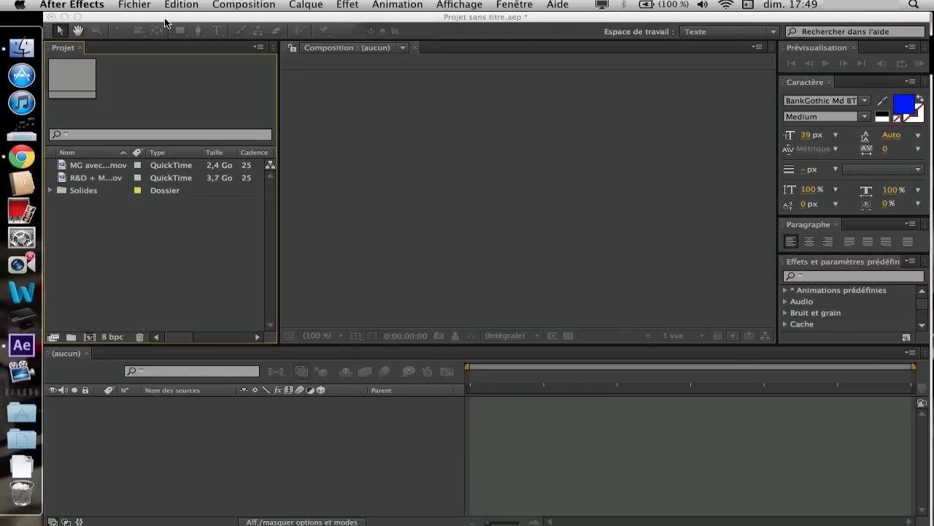
left_click(85, 166)
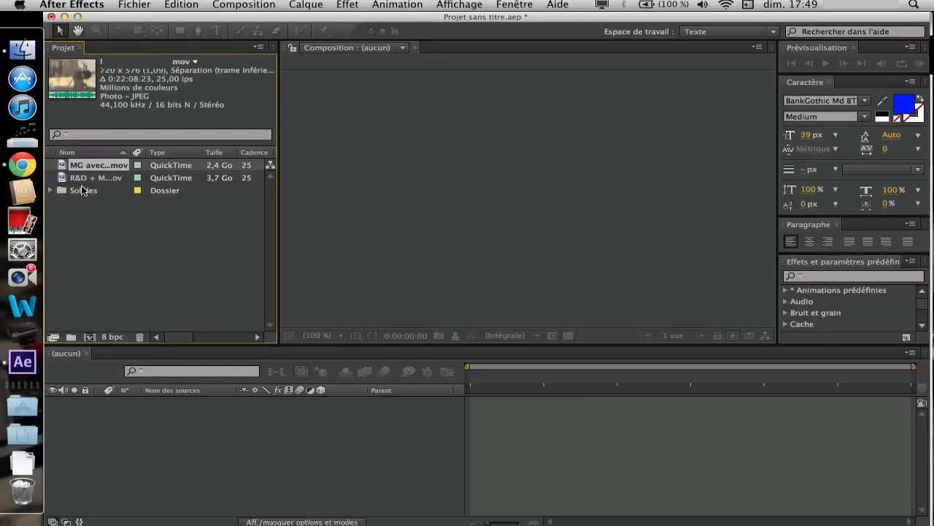
left_click(82, 191)
key("Delete")
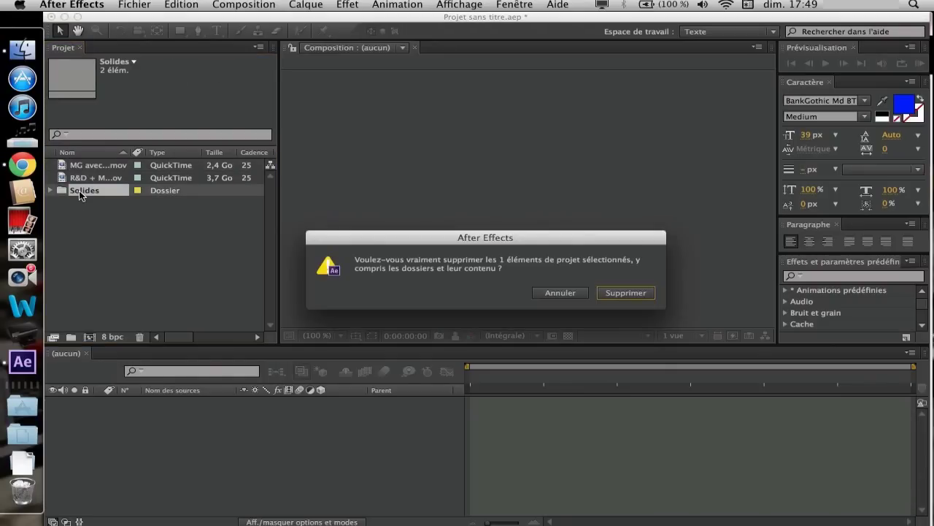
key("Return")
- Create a new composition from the MG clip and add the R&D clip as a second layer beneath it
left_click(88, 167)
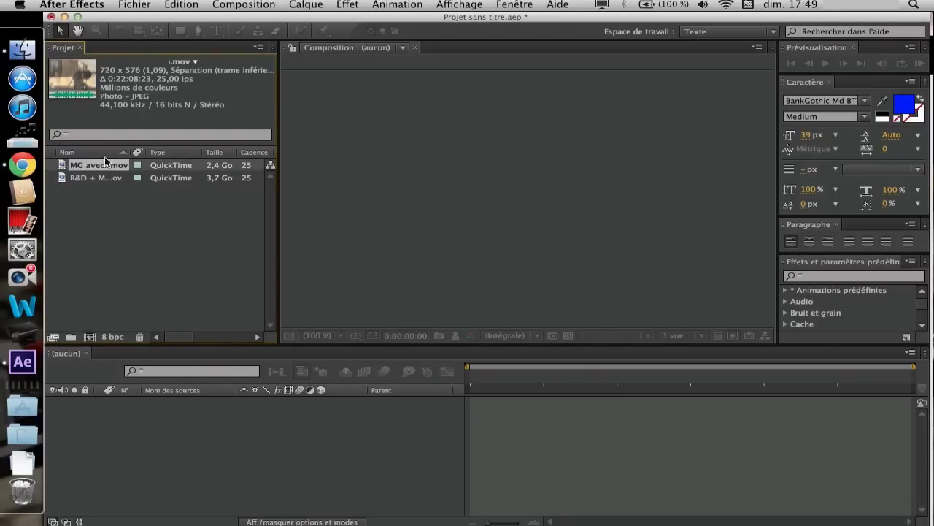
right_click(88, 167)
mouse_move(160, 224)
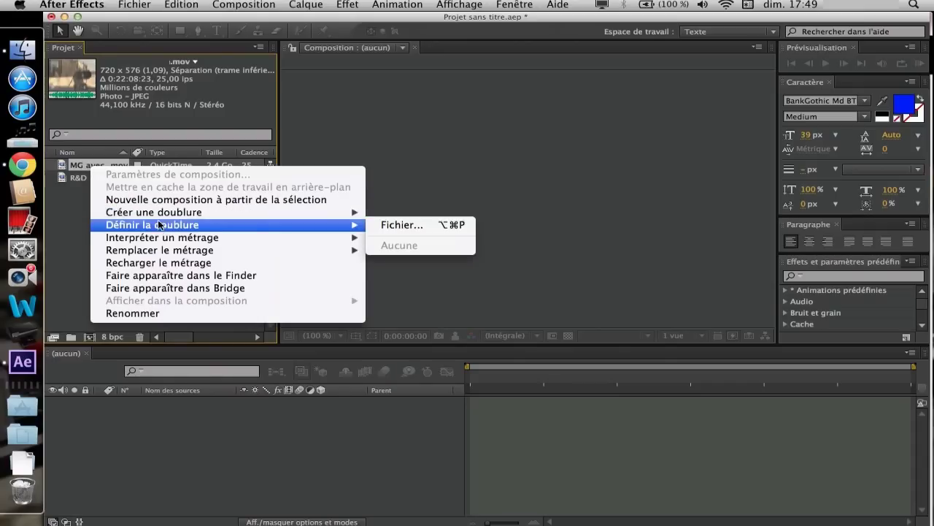
left_click(322, 200)
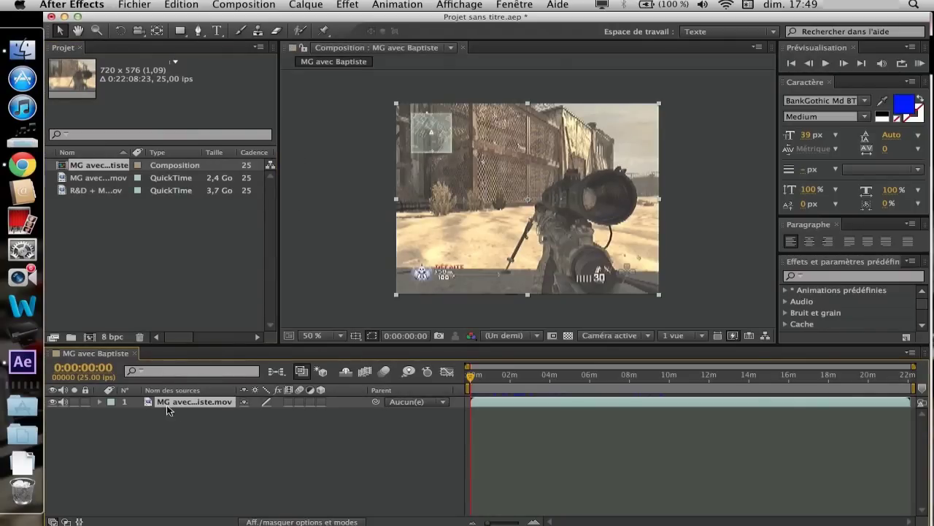
left_click_drag(91, 189, 180, 416)
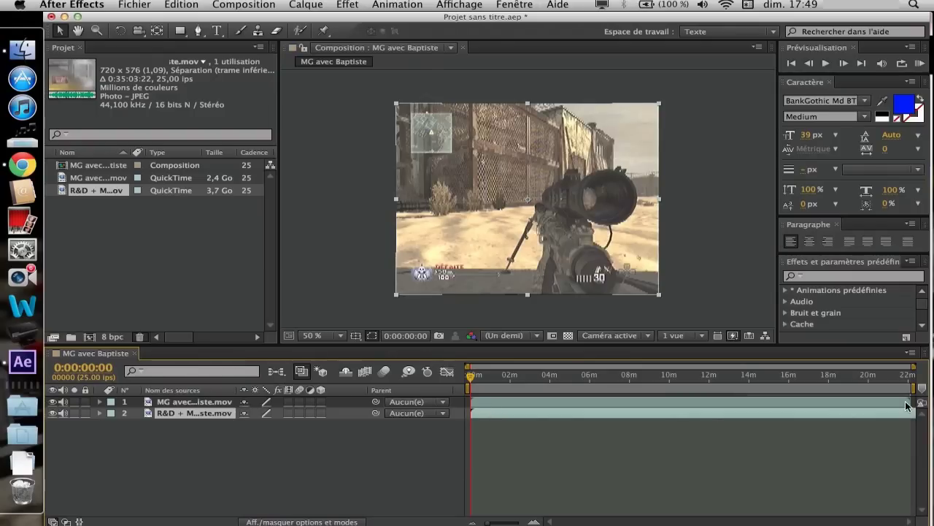
- Trim the MG layer's end to about 2:50, shorten the R&D layer, and start it slightly before the MG layer ends
left_click_drag(906, 400, 518, 401)
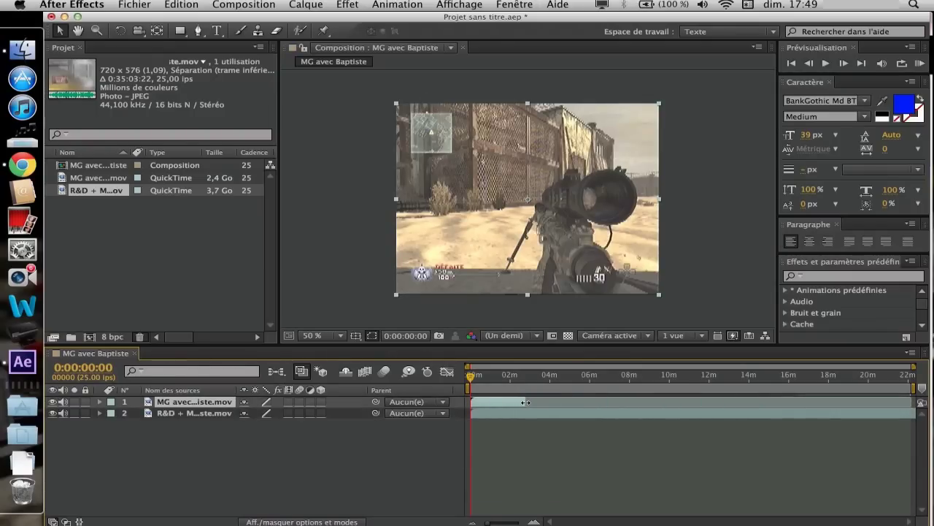
left_click_drag(473, 413, 540, 415)
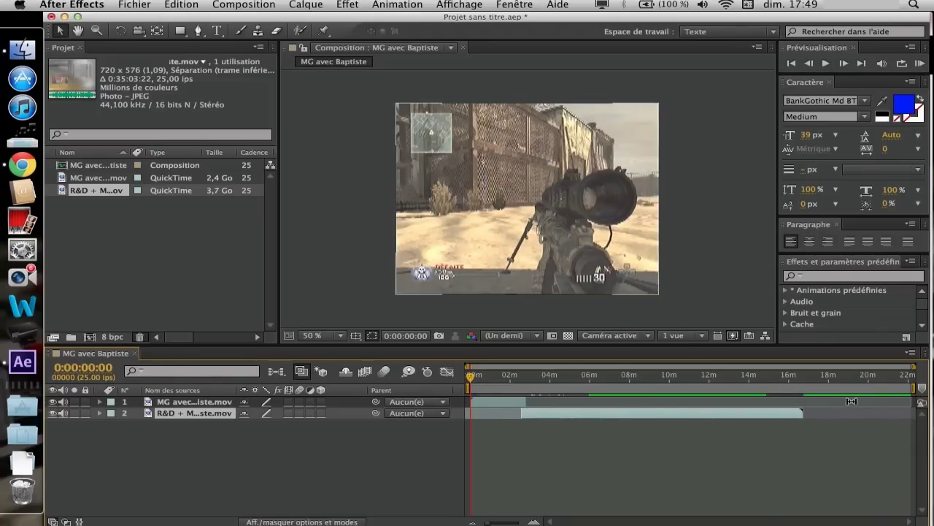
left_click_drag(805, 412, 548, 413)
left_click_drag(913, 367, 540, 361)
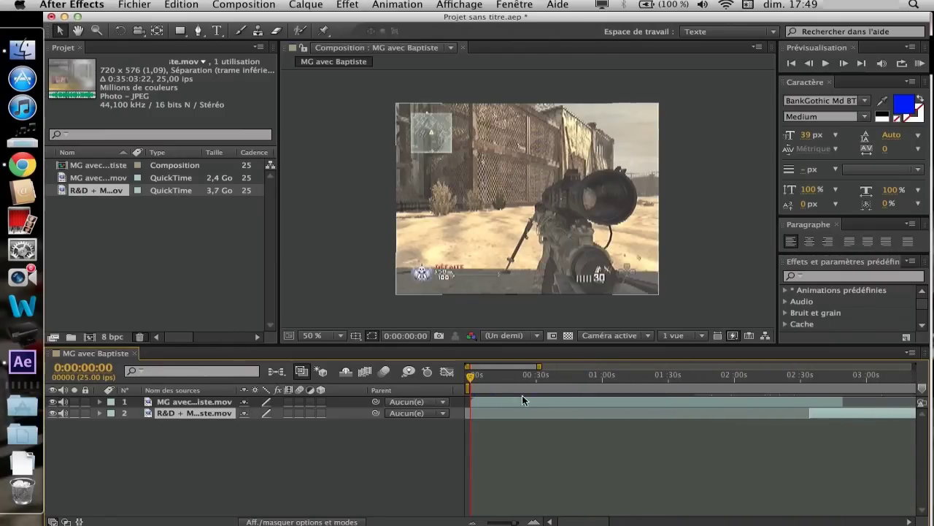
- Slide both layers earlier so MG ends at about 0:50 and R&D starts at about 0:48, keeping a short overlap
left_click_drag(471, 401, 518, 396)
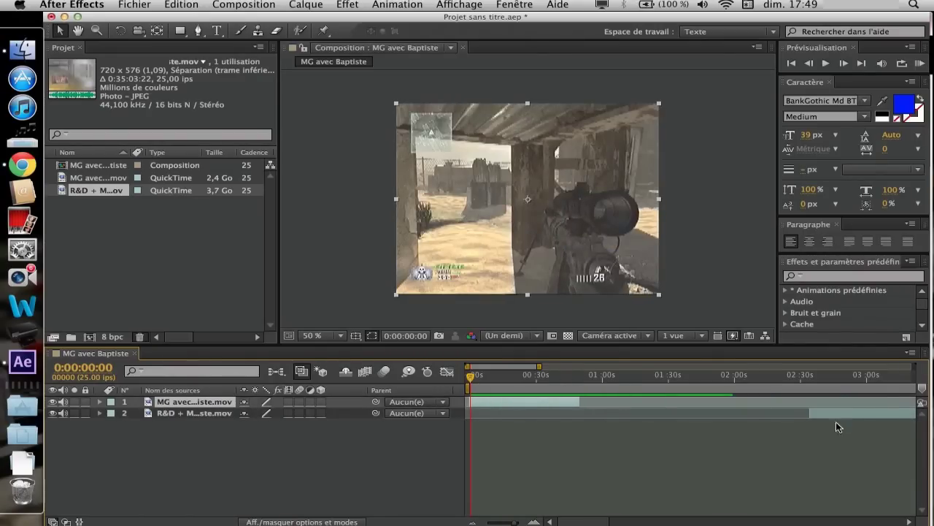
left_click(838, 416)
left_click_drag(838, 415, 624, 415)
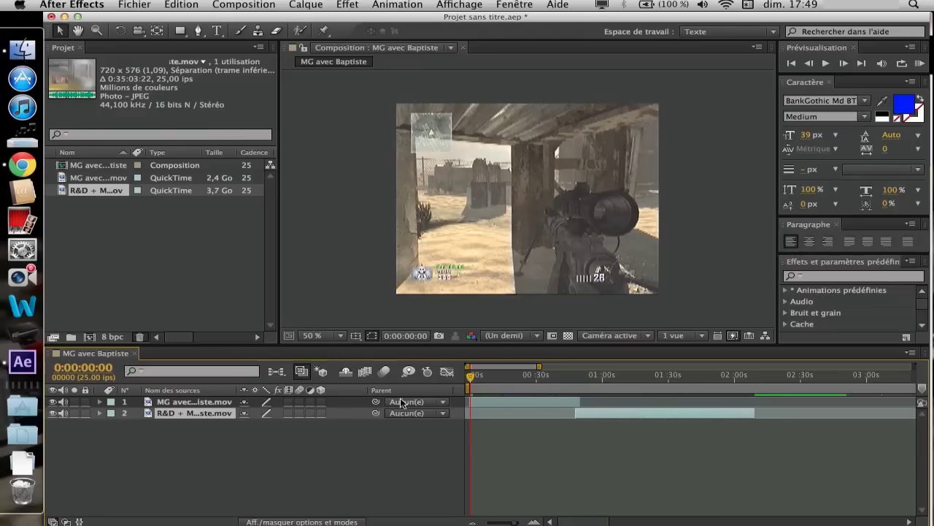
- Apply the CC Mr. Mercury simulation effect to the MG layer
left_click(208, 404)
left_click(210, 407)
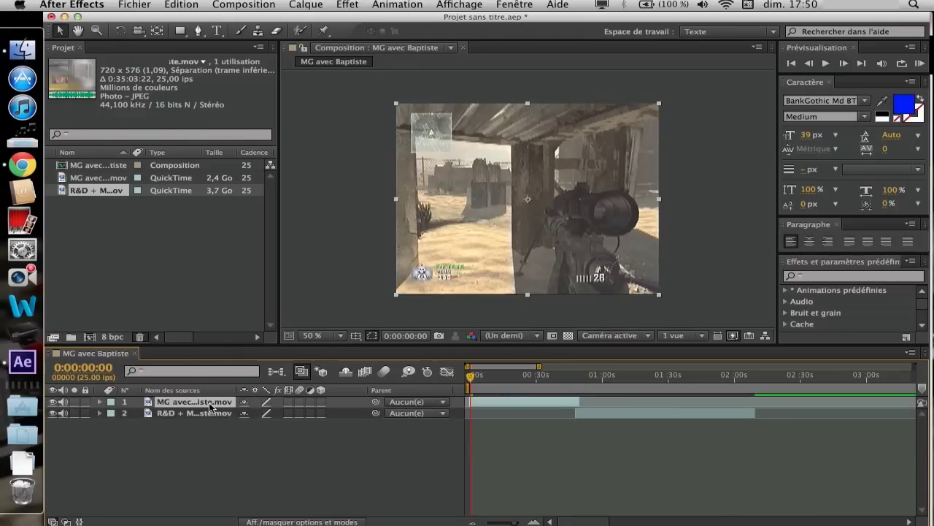
right_click(209, 407)
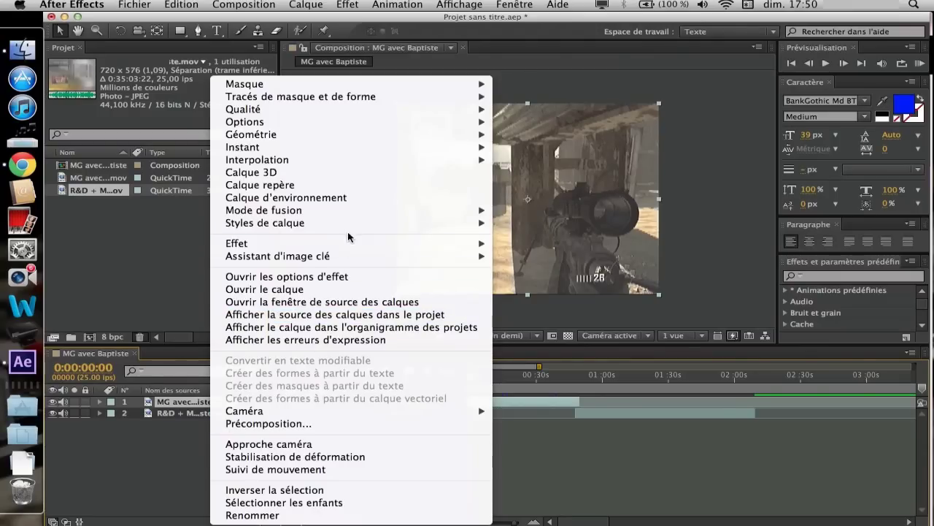
mouse_move(359, 245)
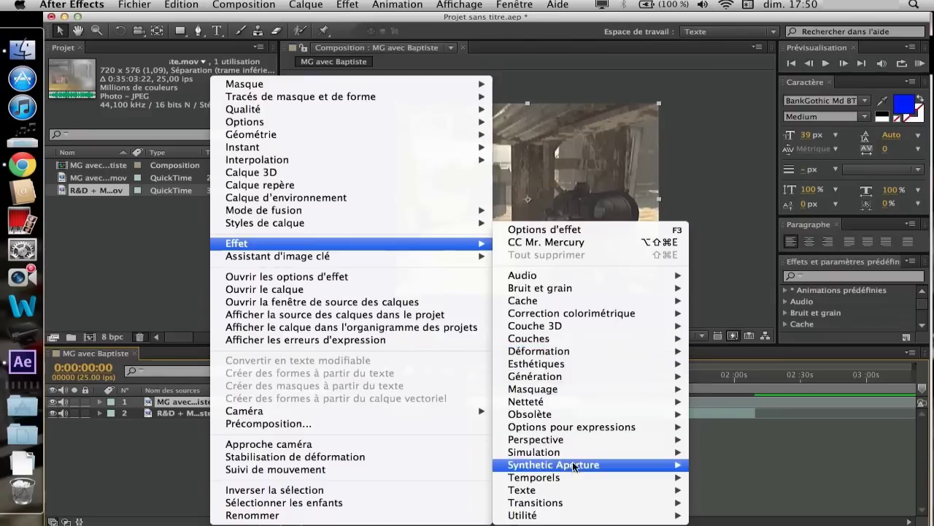
mouse_move(567, 453)
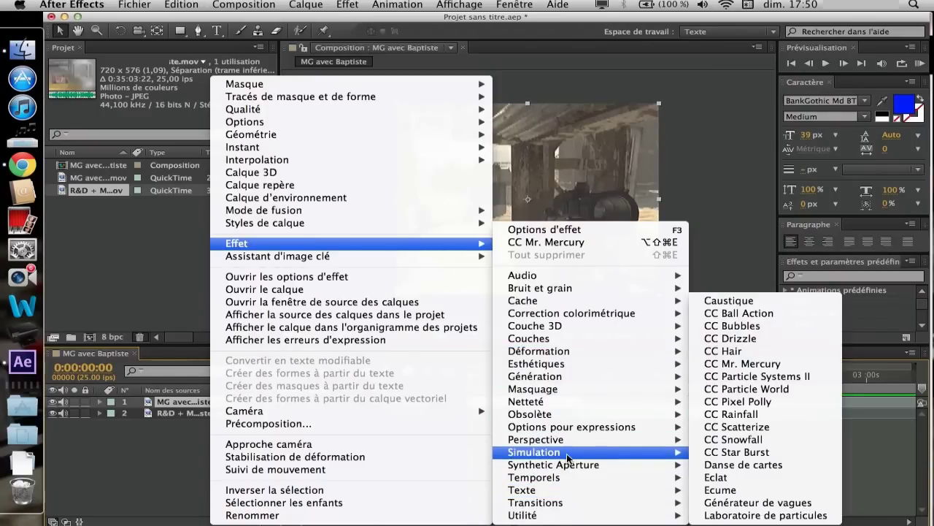
left_click(744, 363)
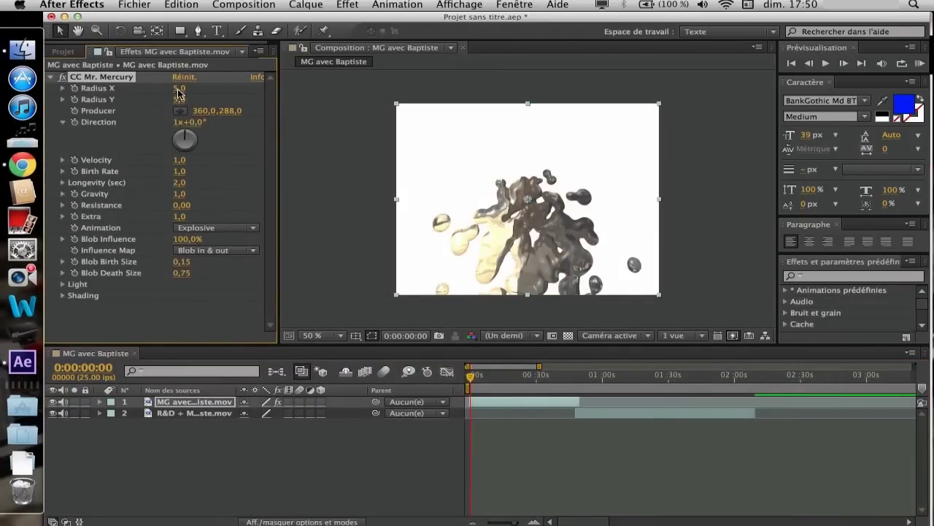
- Set both Radius X and Radius Y of CC Mr. Mercury to 75
left_click_drag(180, 88, 227, 85)
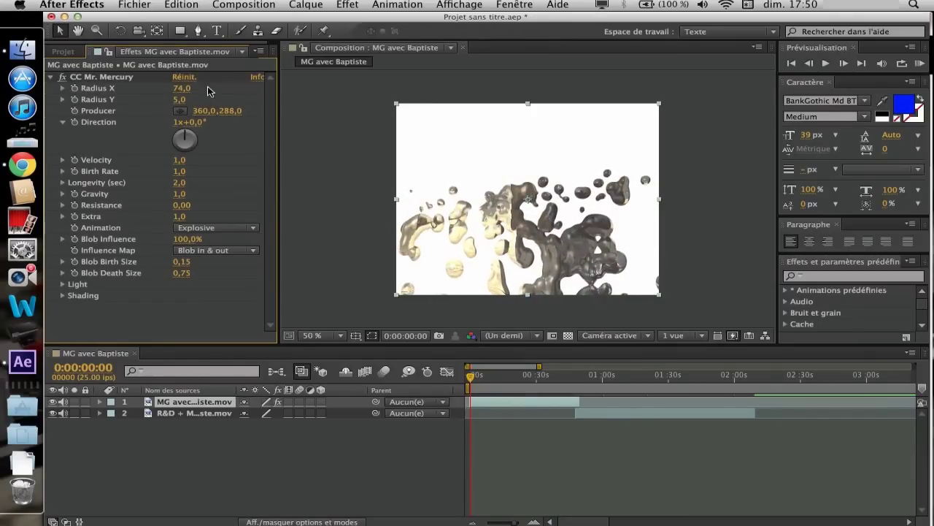
left_click(187, 89)
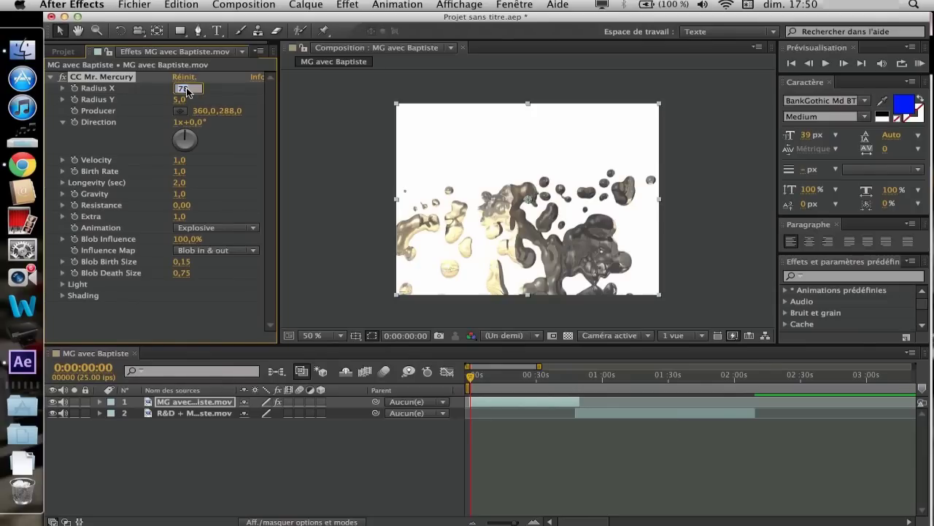
type("75")
key("Return")
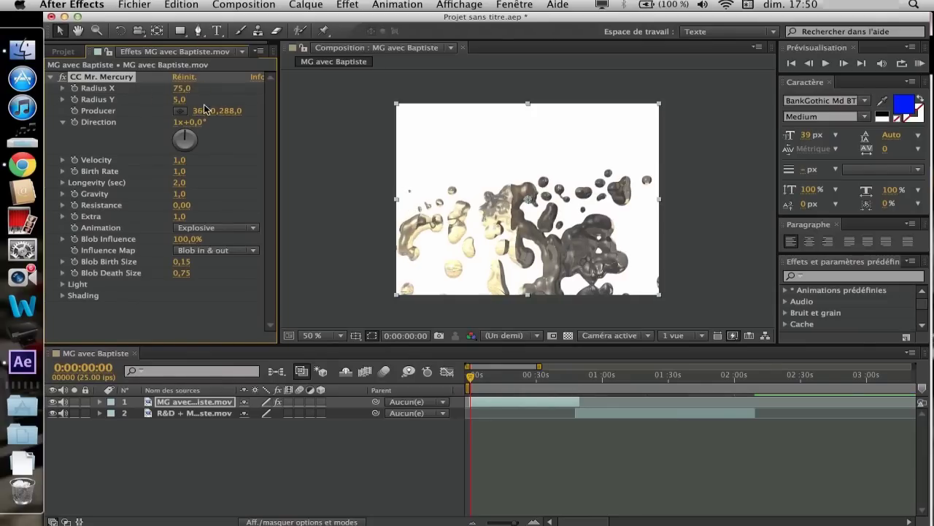
left_click(179, 100)
type("63")
key("Return")
left_click_drag(225, 100, 234, 100)
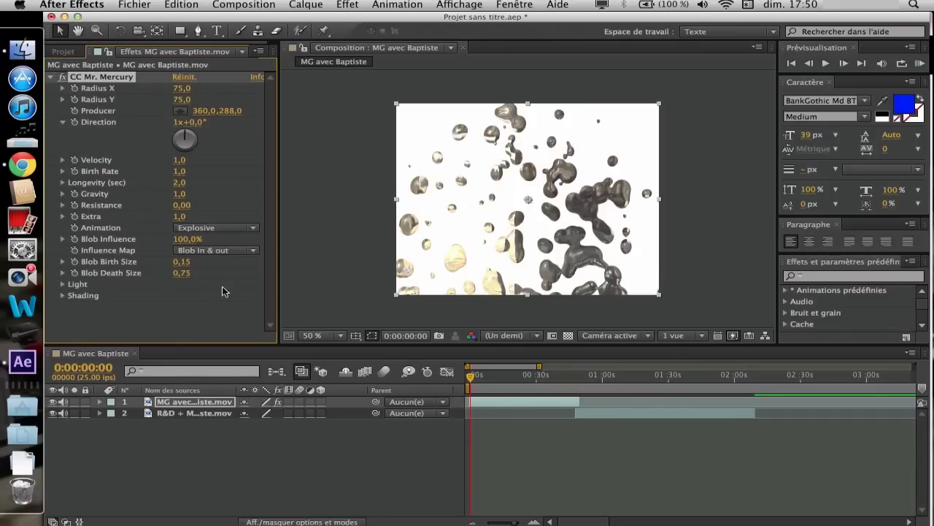
- Check the effect at 0:00:14:06 and set Blob Death Size to 300 so the footage fills the frame
left_click_drag(471, 374, 499, 384)
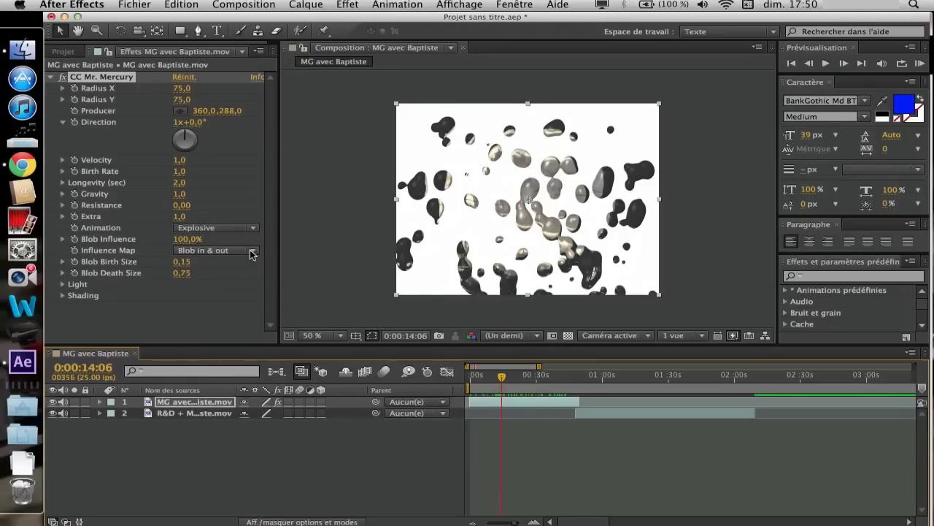
left_click_drag(179, 273, 667, 270)
left_click(183, 274)
type("300")
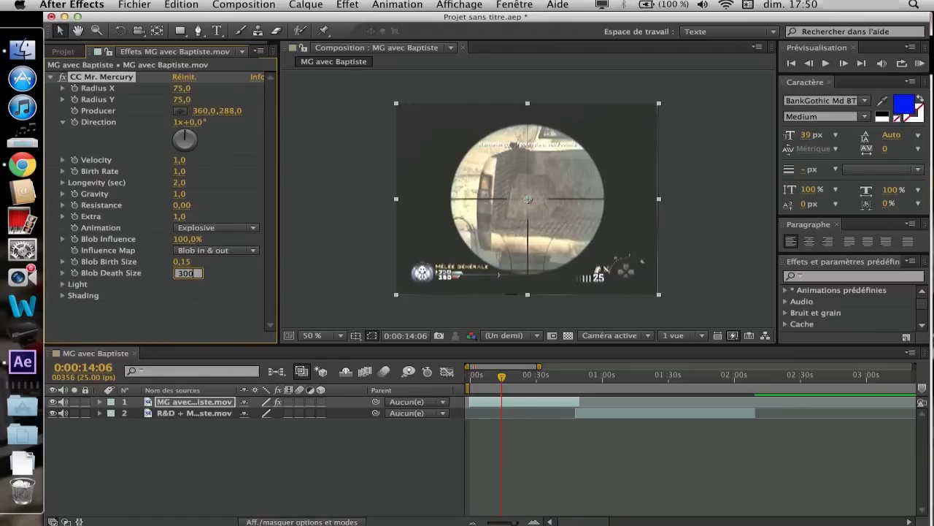
key("Return")
- Check the footage at 0:00:38:11 and set the effect's Animation to Fractal Explosive
left_click_drag(502, 376, 556, 379)
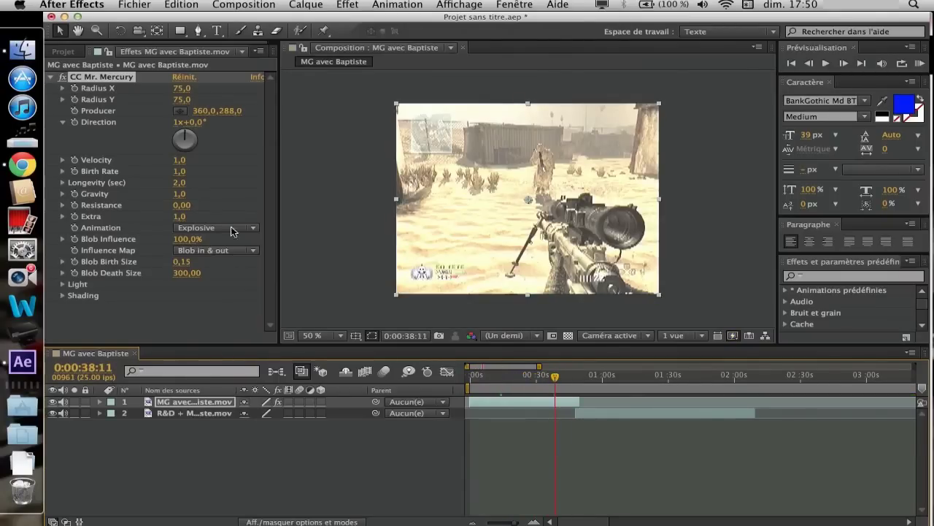
left_click(208, 228)
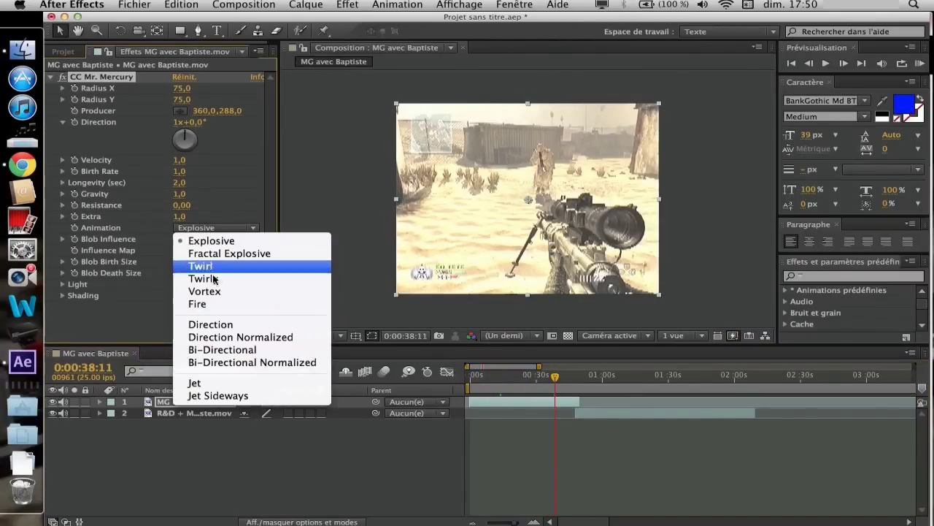
left_click(222, 255)
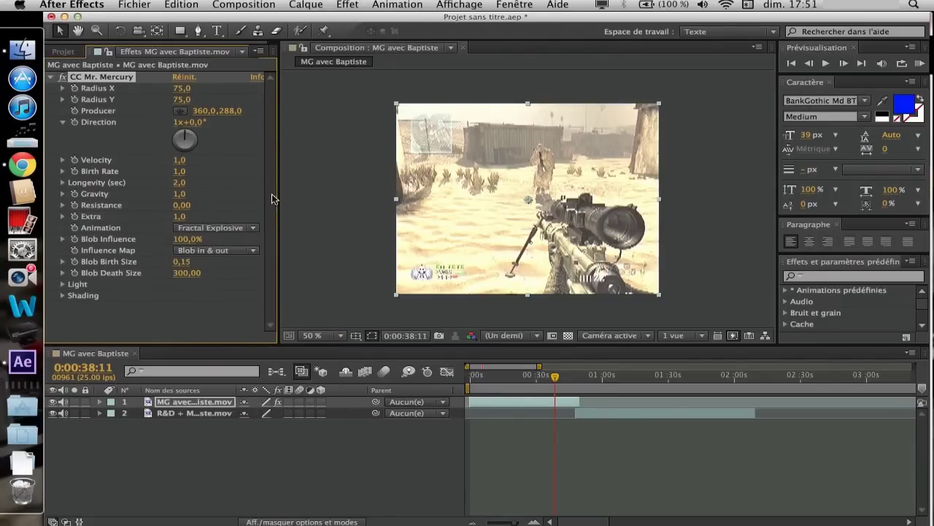
- Keyframe Blob Death Size on the MG layer at 300 at 0:00:43:02 and at 1 at 0:00:46:02
left_click_drag(556, 379, 566, 383)
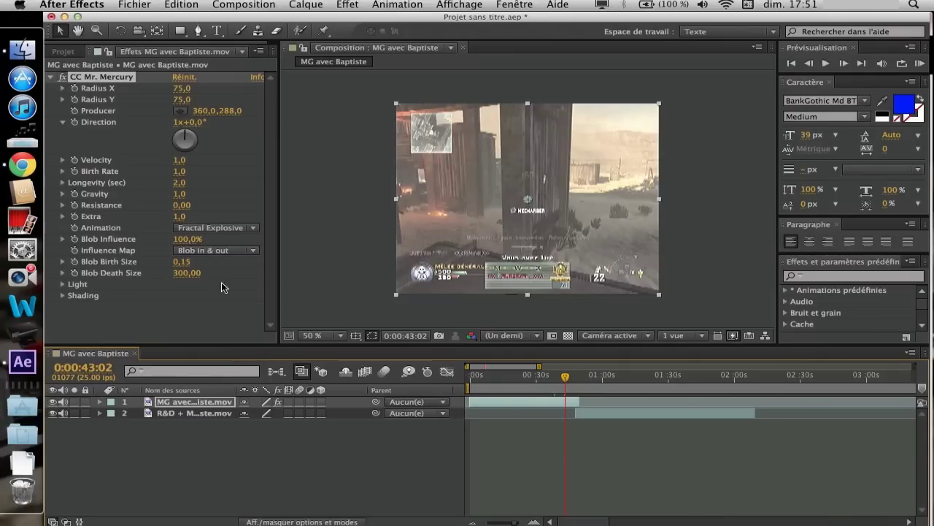
left_click(74, 272)
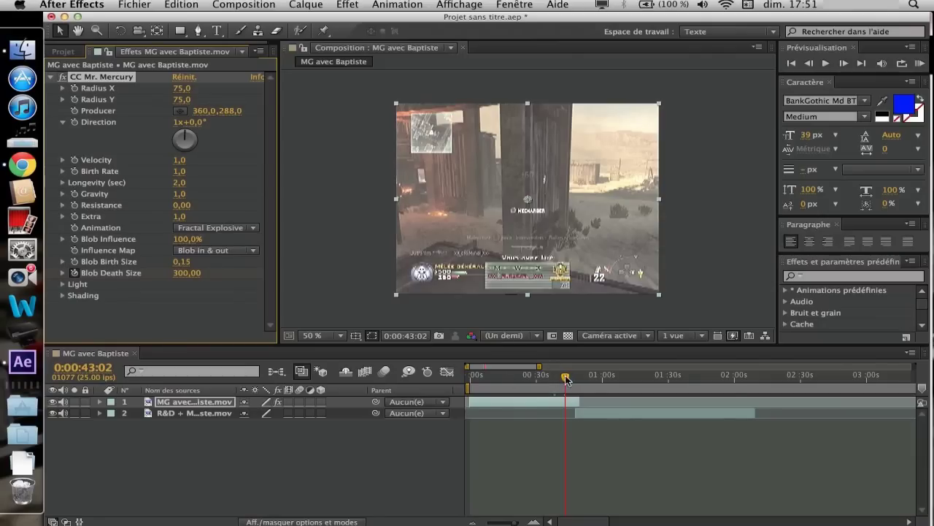
left_click_drag(566, 378, 572, 378)
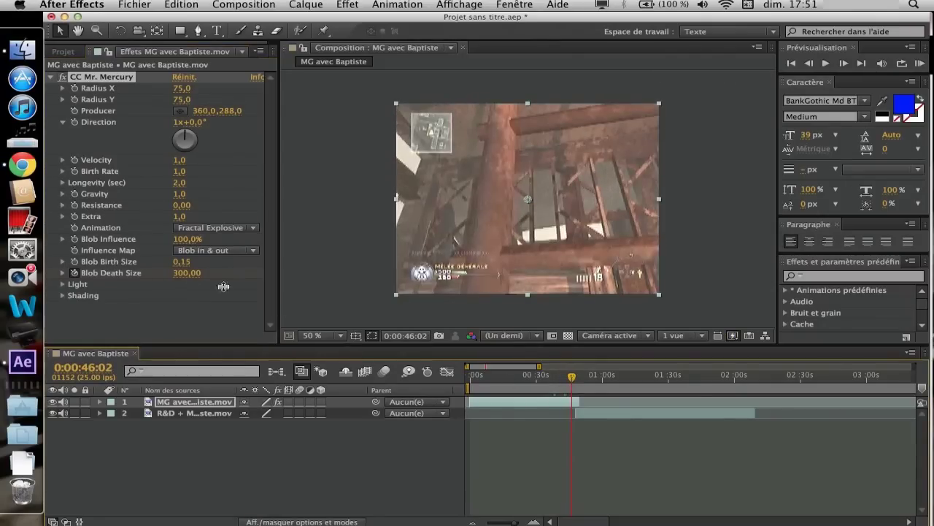
left_click(188, 275)
type("1")
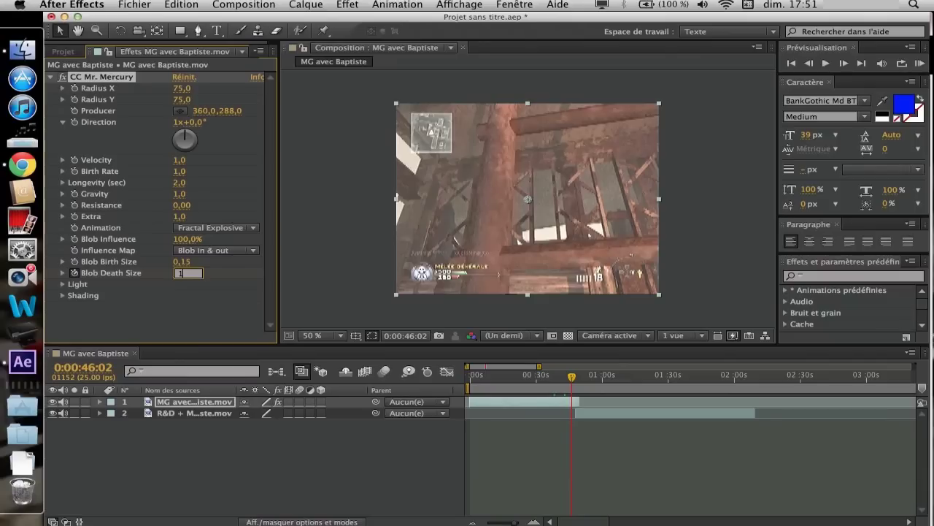
key("Return")
- Play back the mercury transition from 0:00:43:19 into the start of the R&D clip
mouse_move(572, 378)
left_mouse_down()
mouse_move(525, 376)
mouse_move(566, 375)
left_mouse_up()
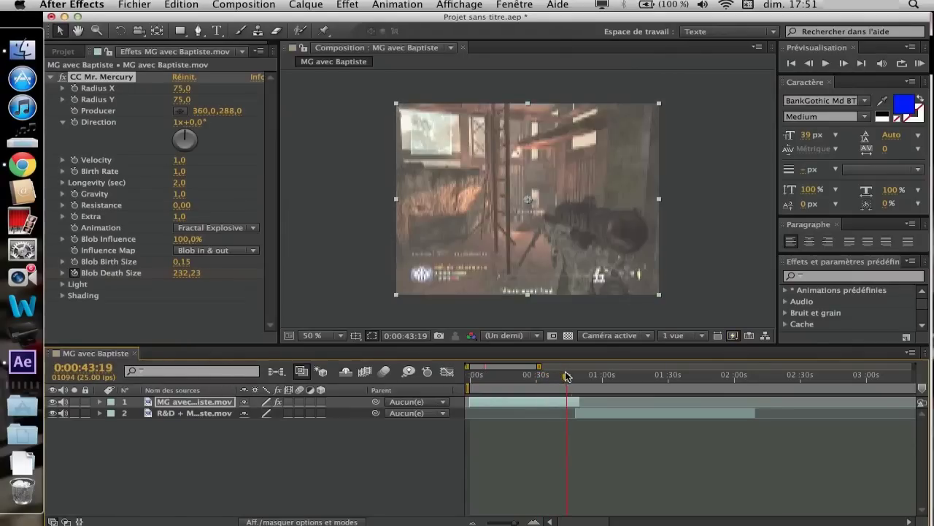
left_click(826, 64)
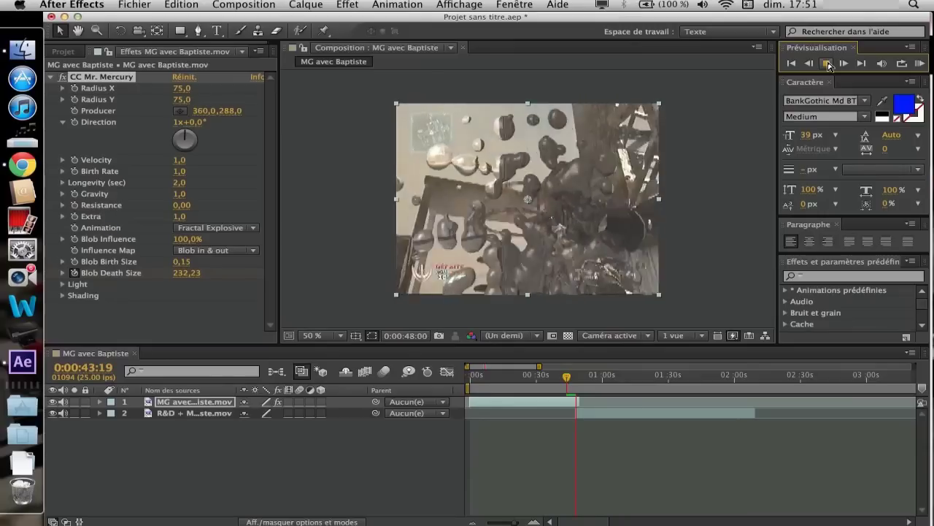
left_click(828, 63)
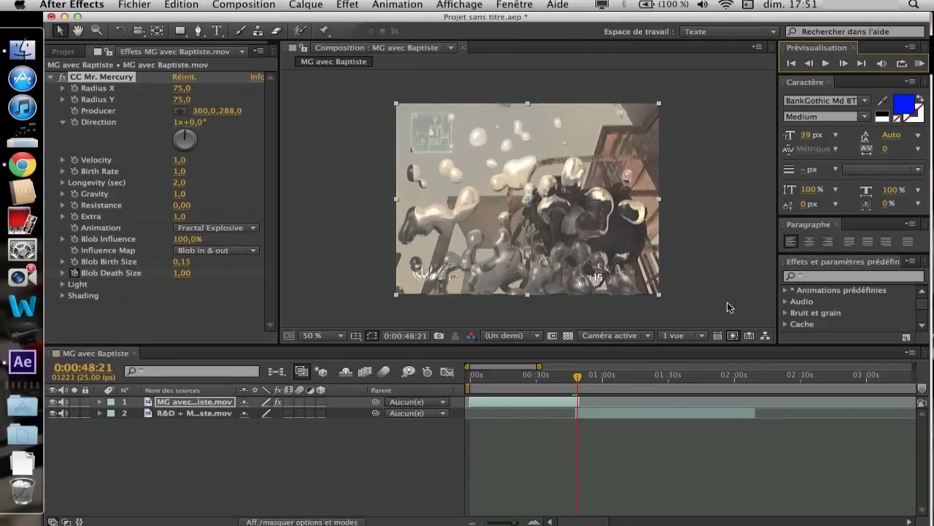
- Apply the CC Mr. Mercury effect to the R&D layer with the time at 0:00:47:10
left_click(586, 414)
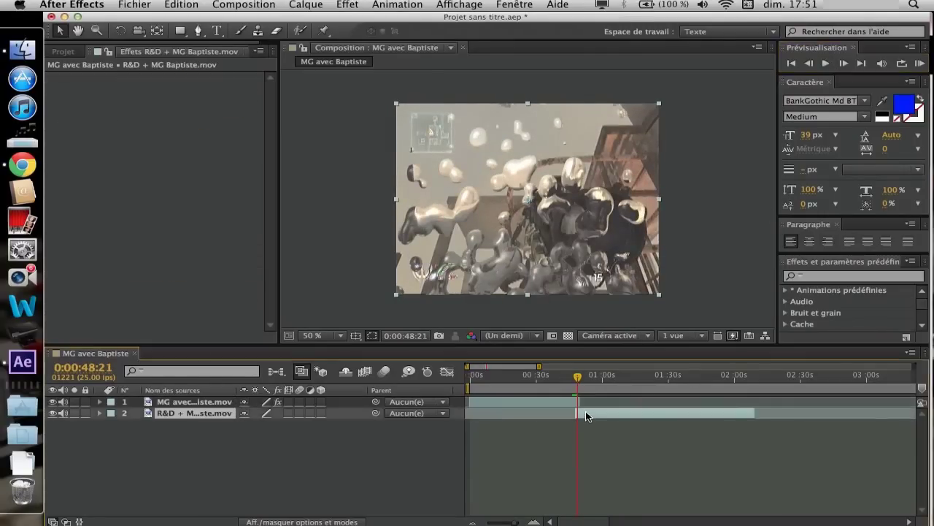
left_click_drag(578, 379, 575, 379)
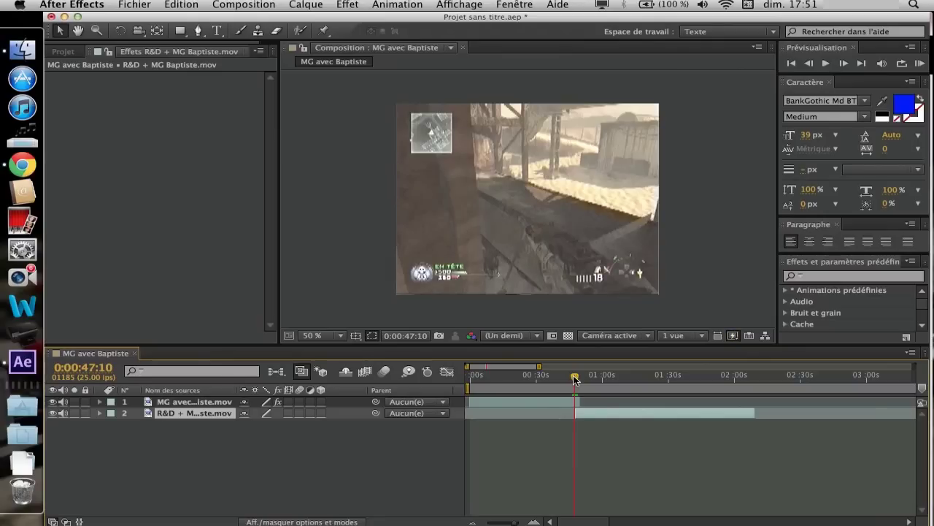
right_click(194, 416)
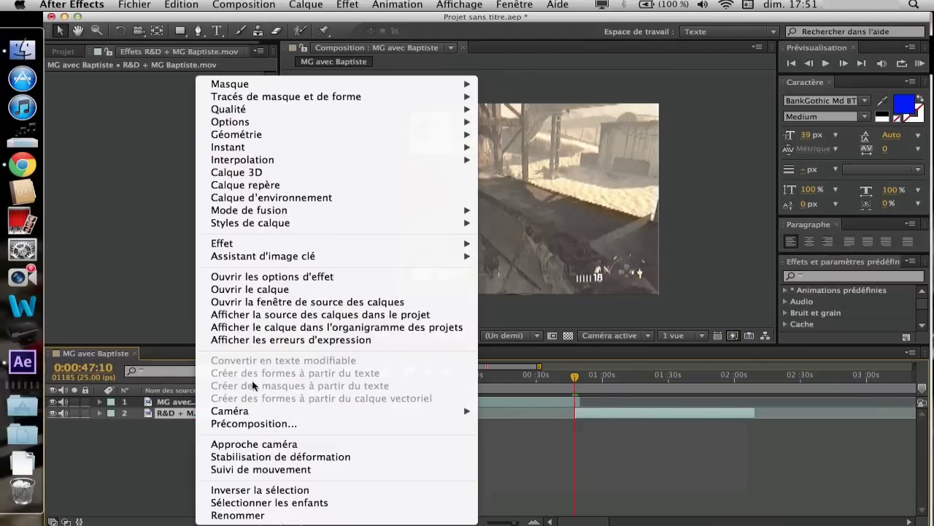
mouse_move(303, 243)
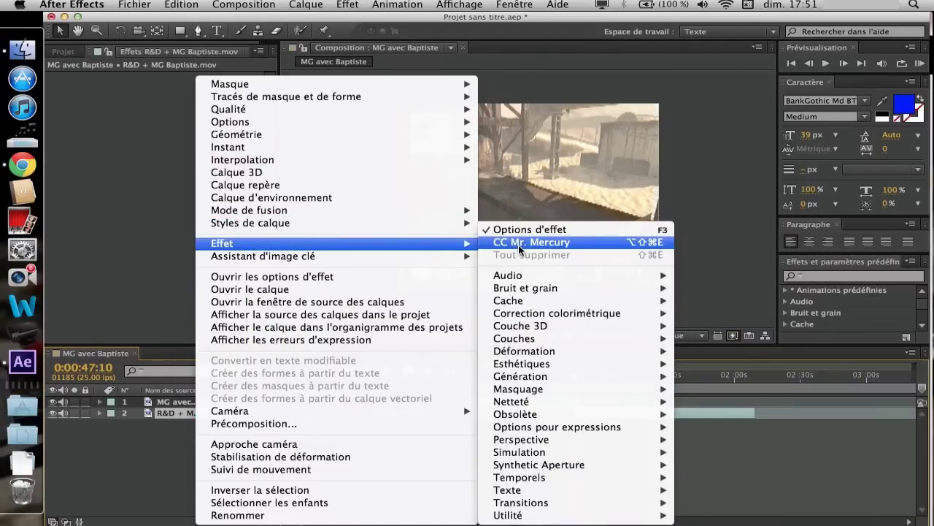
left_click(519, 245)
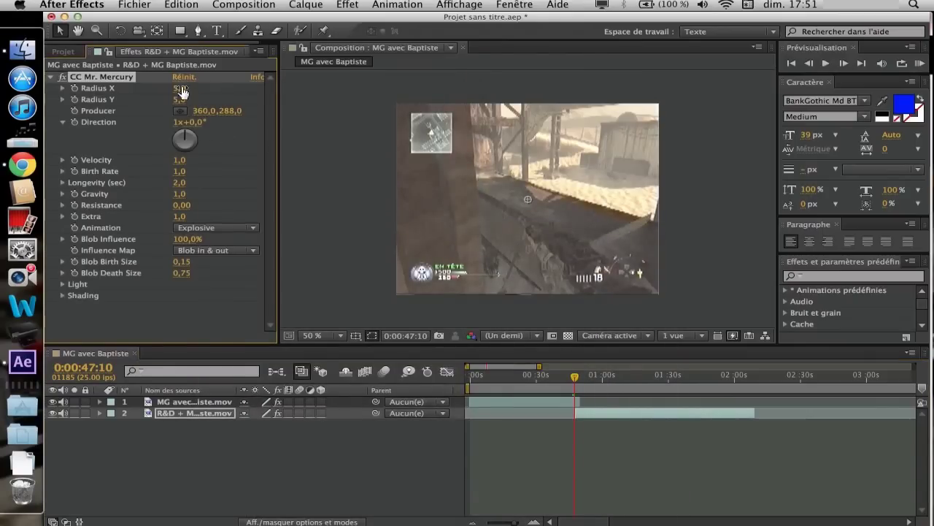
- Check the MG layer's mercury settings and set Radius X and Radius Y to 75 on the R&D layer
left_click(190, 403)
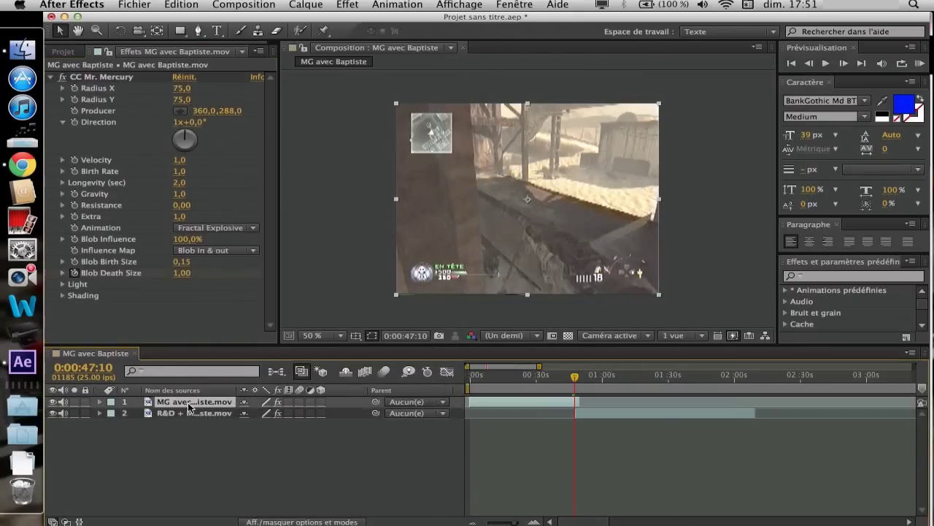
left_click(189, 414)
left_click(181, 88)
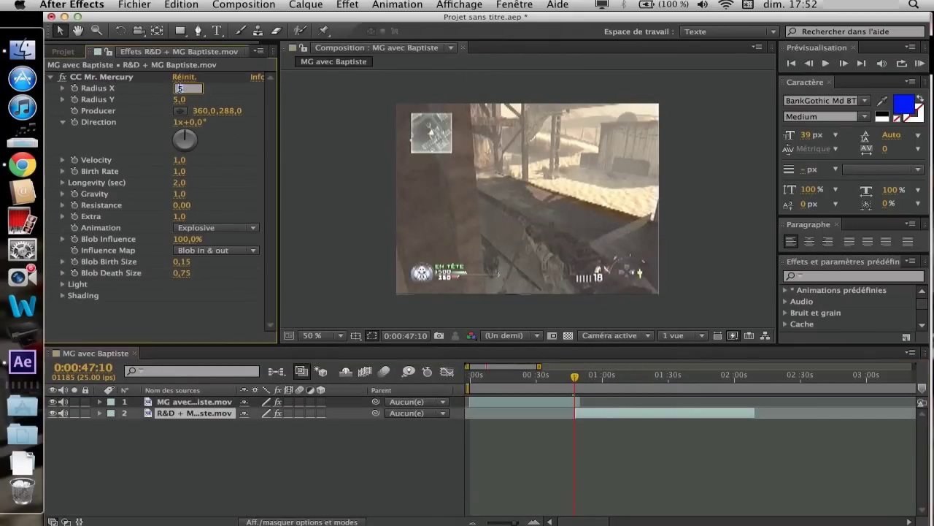
key("Return")
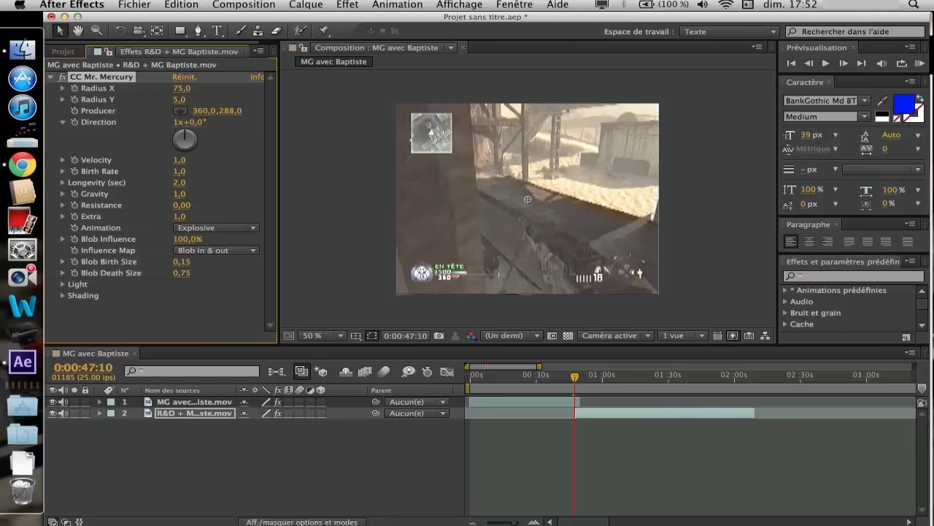
left_click(179, 99)
type("75")
key("Return")
- Set the R&D layer's mercury Animation to Fractal Explosive and its Blob Death Size to 1
left_click(188, 255)
left_click(188, 255)
left_click(191, 230)
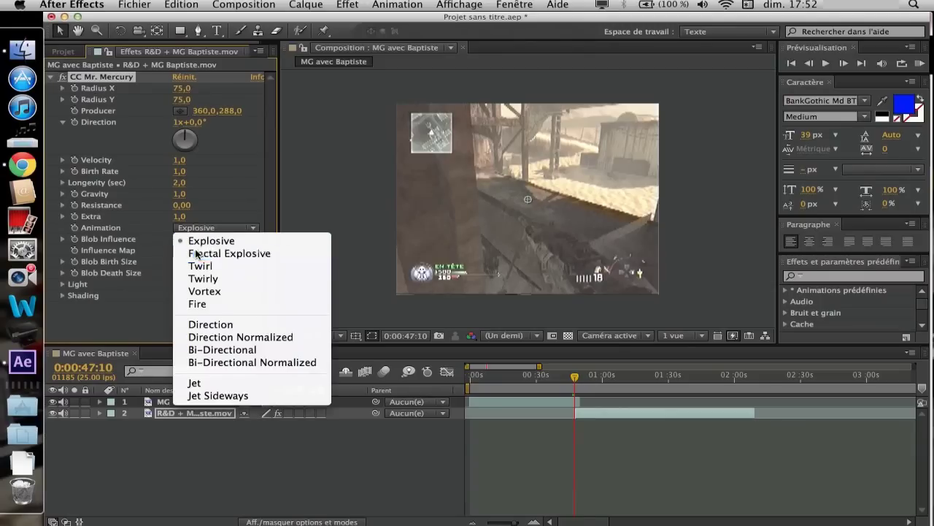
left_click(196, 254)
left_click(183, 276)
key("Return")
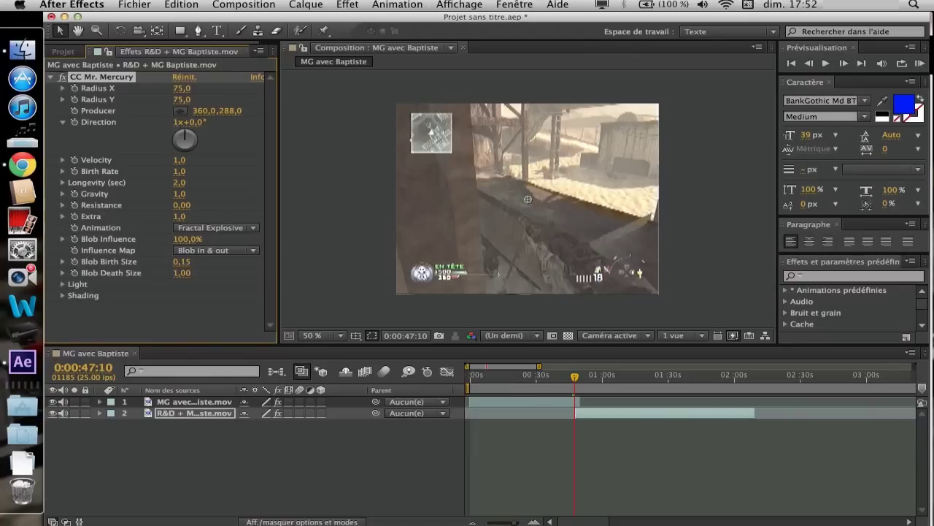
- Scrub the R&D clip between 0:00:52:01 and 0:00:47:18 to check the mercury effect with Blob Death Size at 1
left_click_drag(575, 376, 586, 379)
left_click(185, 274)
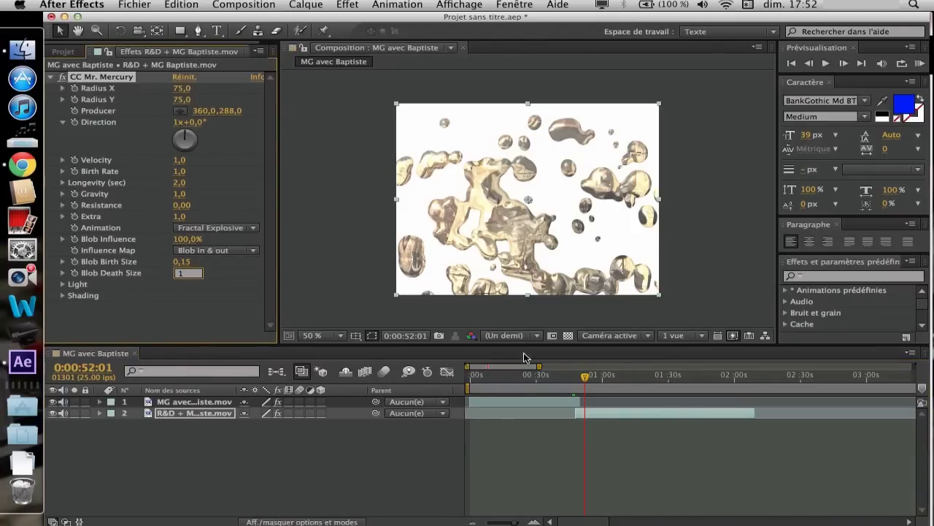
type("1")
left_click_drag(584, 376, 576, 376)
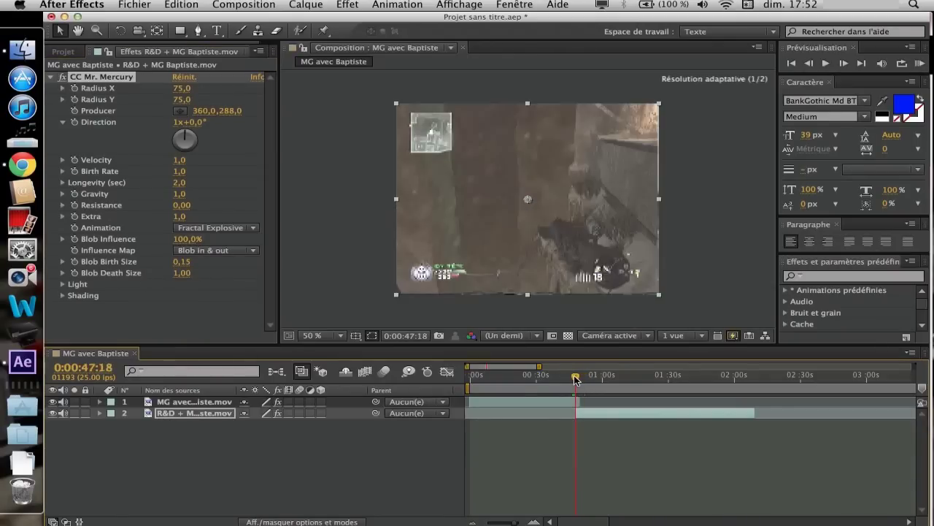
- Keyframe Blob Death Size on the R&D layer at 1 at 0:00:51:09 and at 300 at 0:00:51:10
left_click(582, 375)
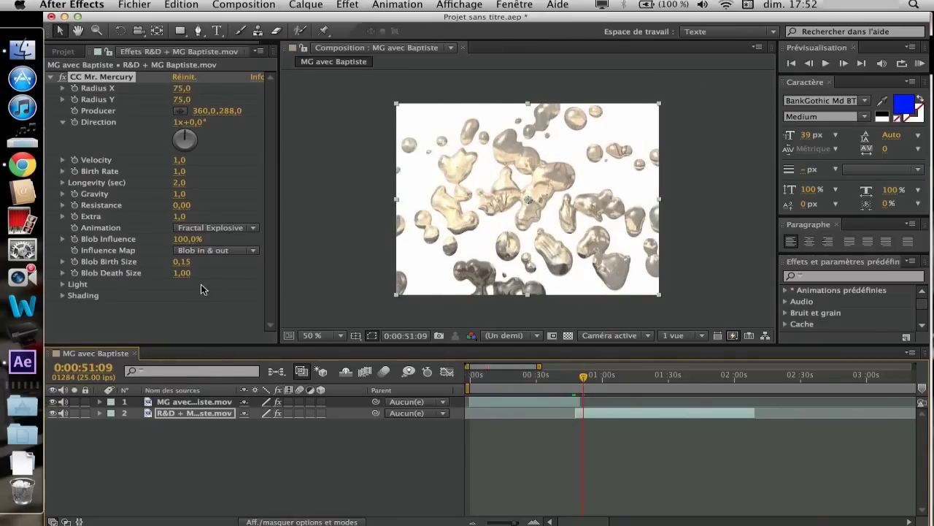
left_click(264, 294)
left_click(844, 64)
left_click(182, 273)
key("Return")
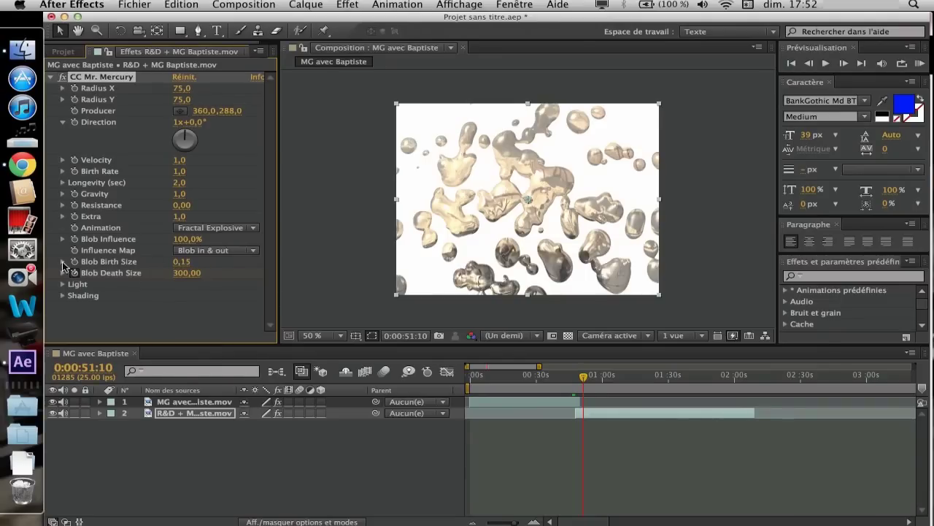
- Play back the transition from 0:00:45:10 to 0:00:53:17 and inspect the background between the blobs at 0:00:50:01
left_click_drag(584, 378, 570, 378)
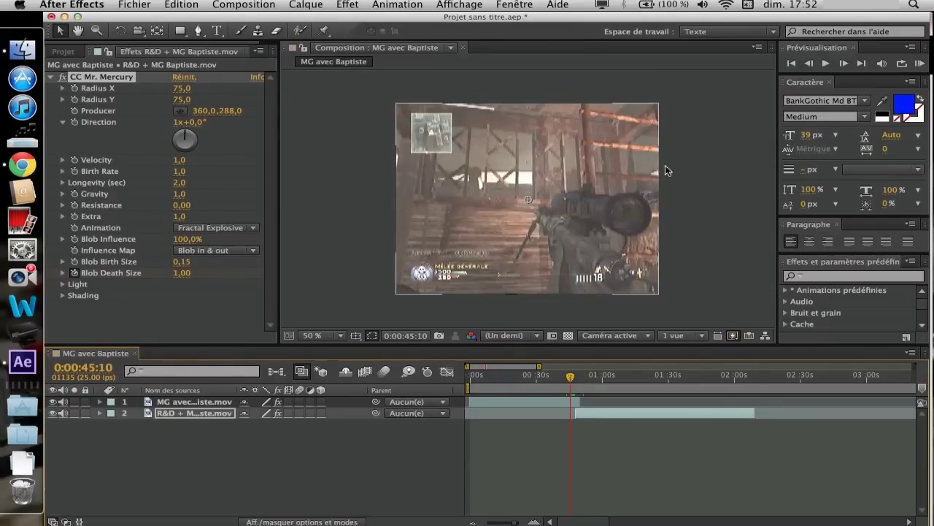
left_click(826, 64)
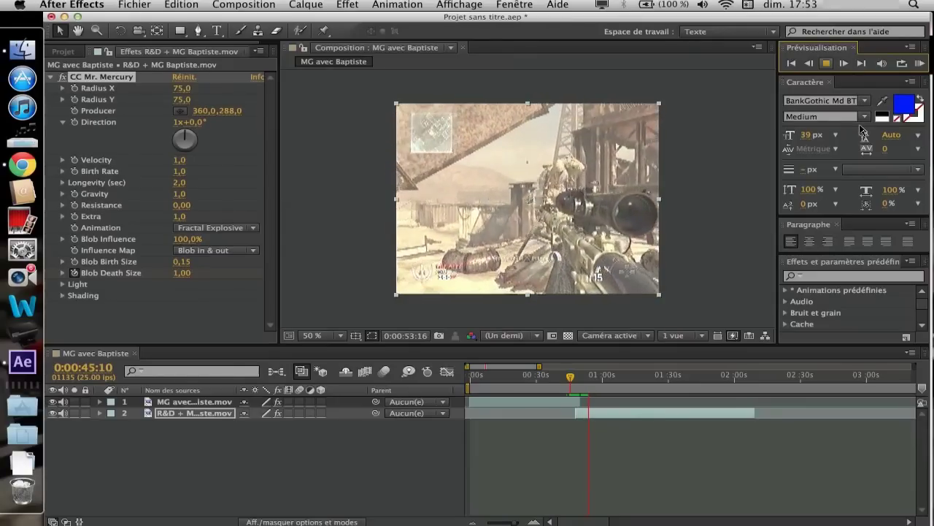
key("space")
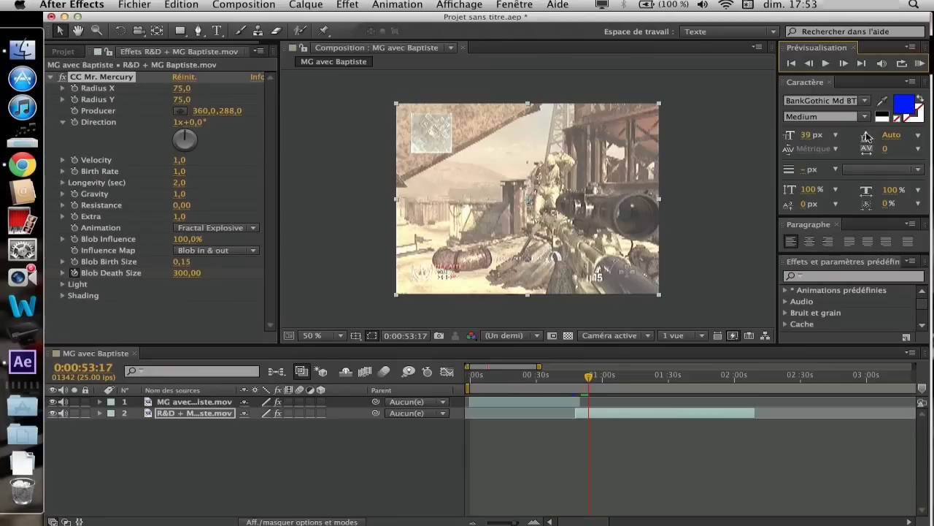
left_click_drag(590, 381, 581, 380)
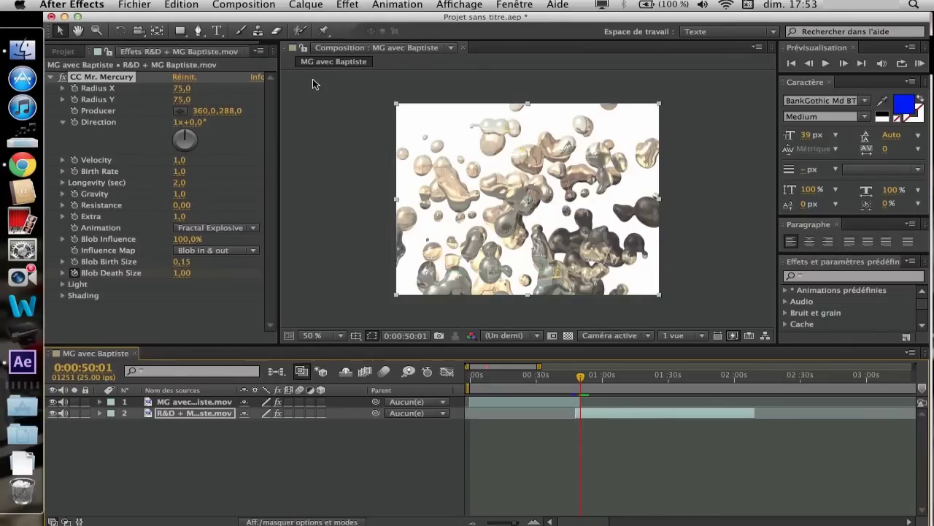
- Create a dark grey 720 × 576 px solid and place it beneath both video layers
left_click(306, 4)
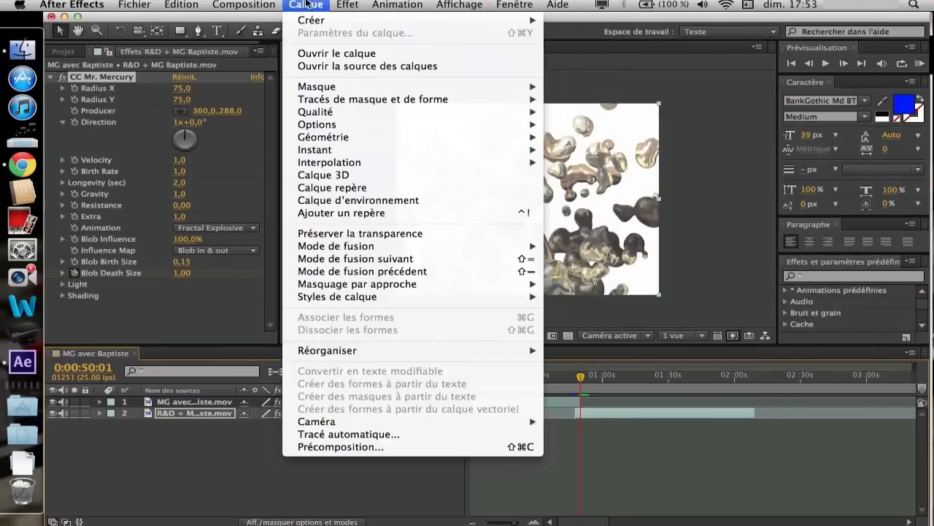
mouse_move(489, 22)
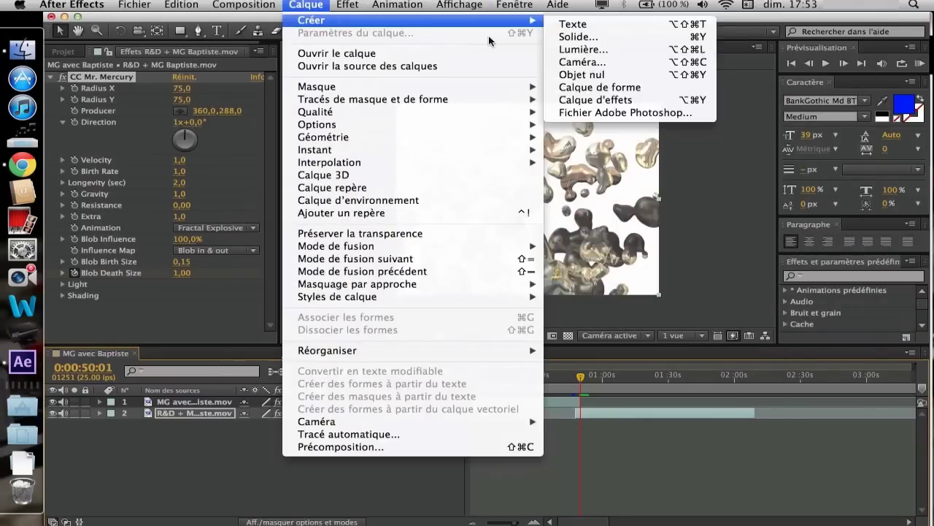
left_click(606, 38)
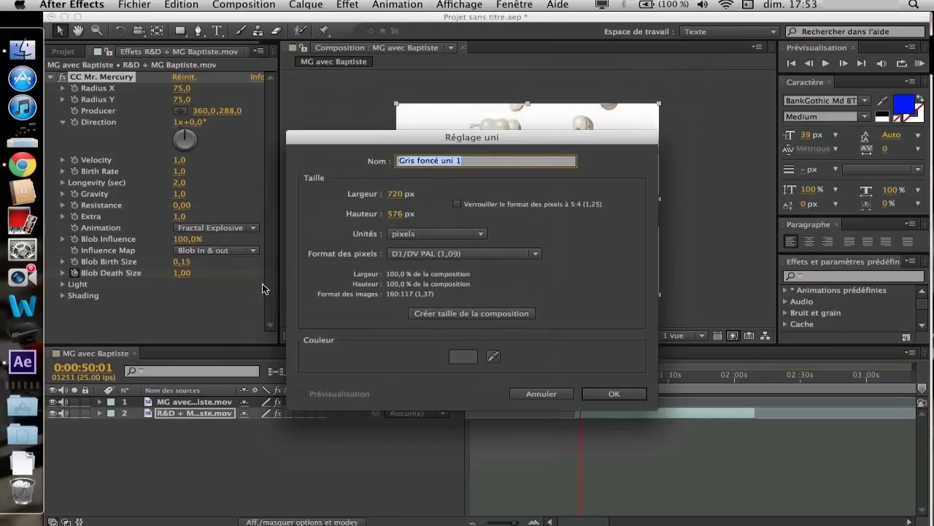
left_click(463, 357)
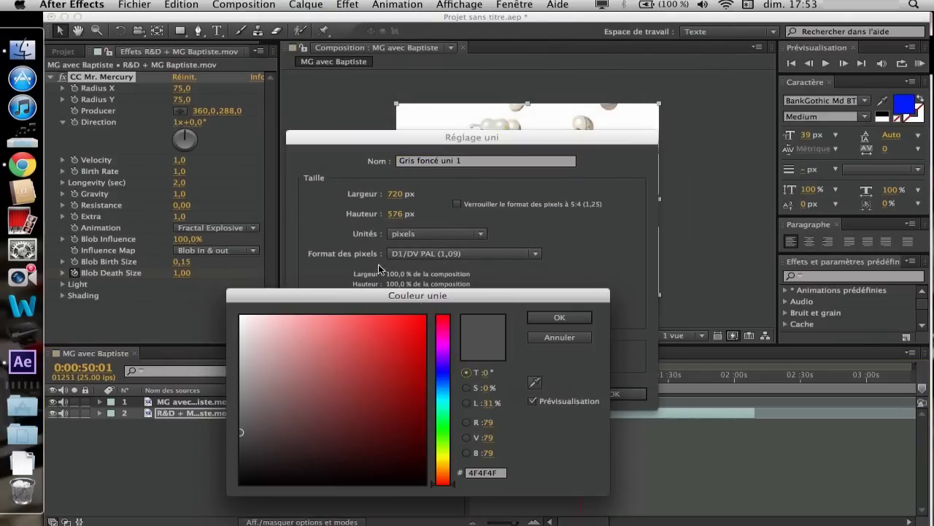
mouse_move(256, 452)
left_mouse_down()
mouse_move(217, 418)
mouse_move(212, 428)
left_mouse_up()
left_click(555, 316)
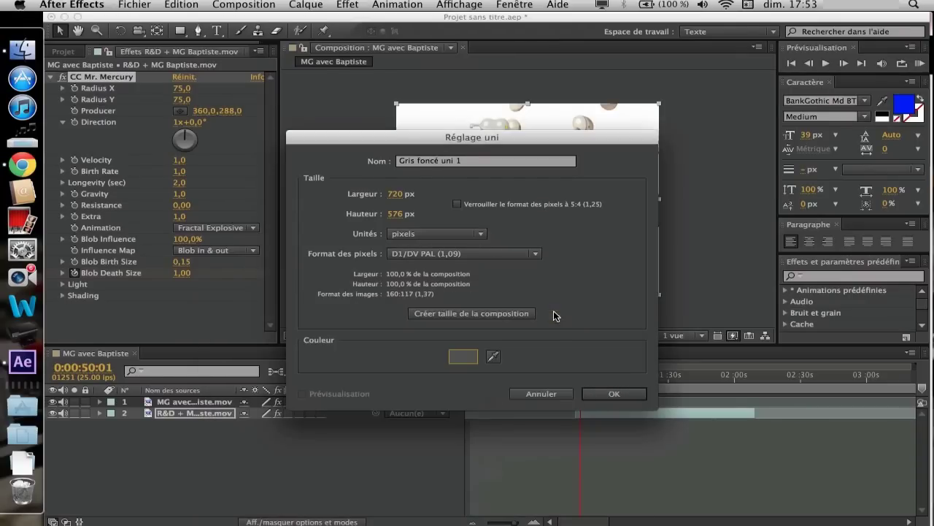
left_click(614, 393)
left_click_drag(175, 406, 169, 430)
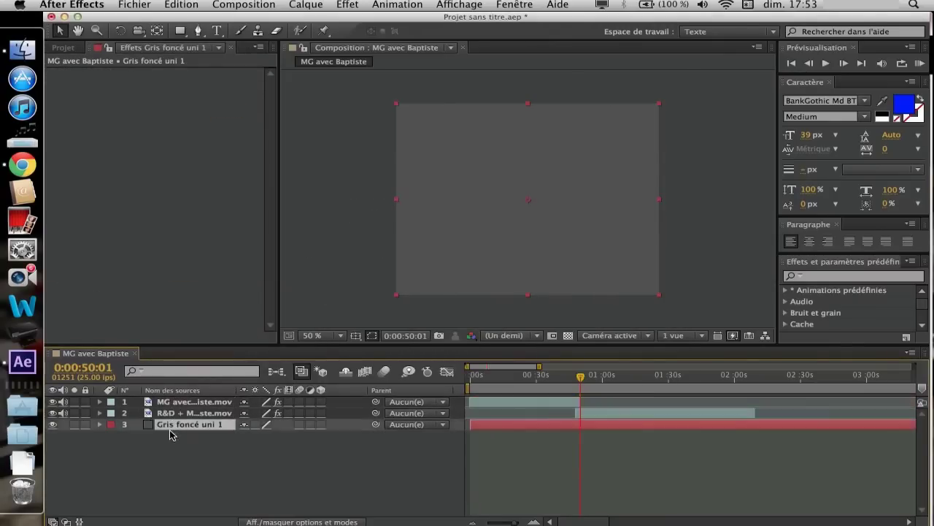
- Play back the transition over the grey background from 0:00:46:02
mouse_move(578, 376)
left_mouse_down()
mouse_move(549, 377)
mouse_move(591, 381)
mouse_move(568, 384)
mouse_move(574, 381)
left_mouse_up()
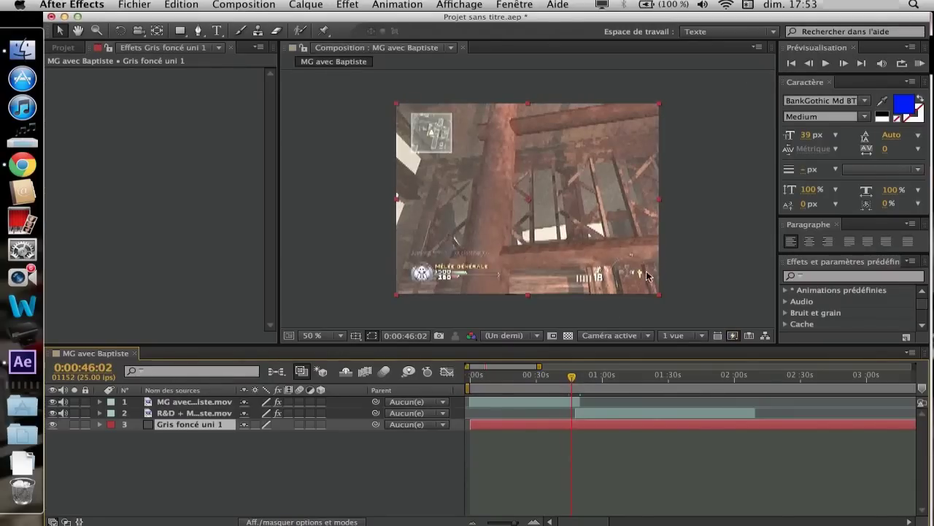
left_click(826, 63)
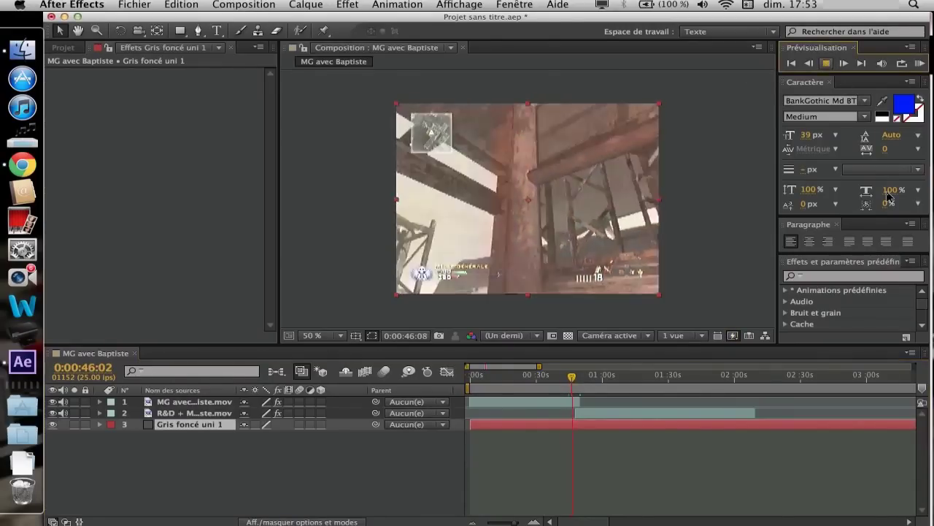